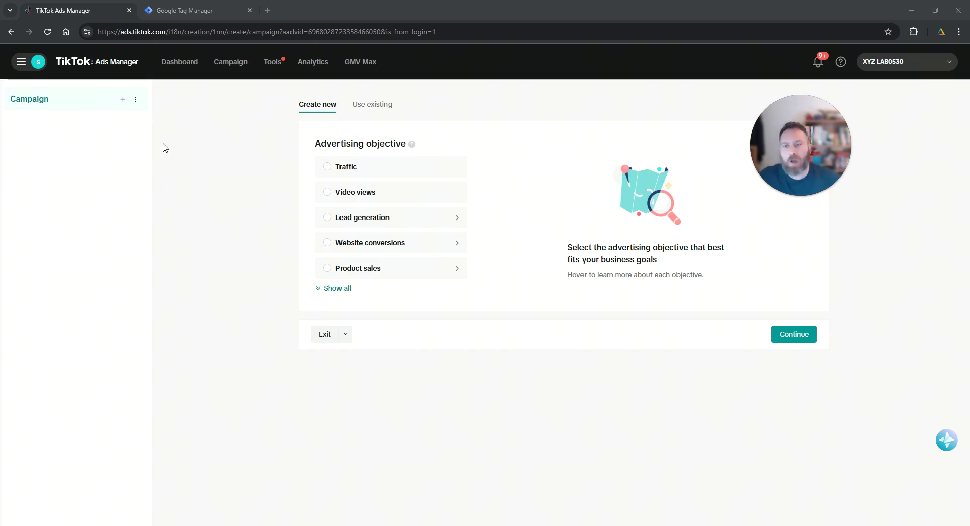
# Step: Open Events from the Tools menu and confirm exiting the draft campaign
pyautogui.moveTo(168, 31); pyautogui.dragTo(120, 32)
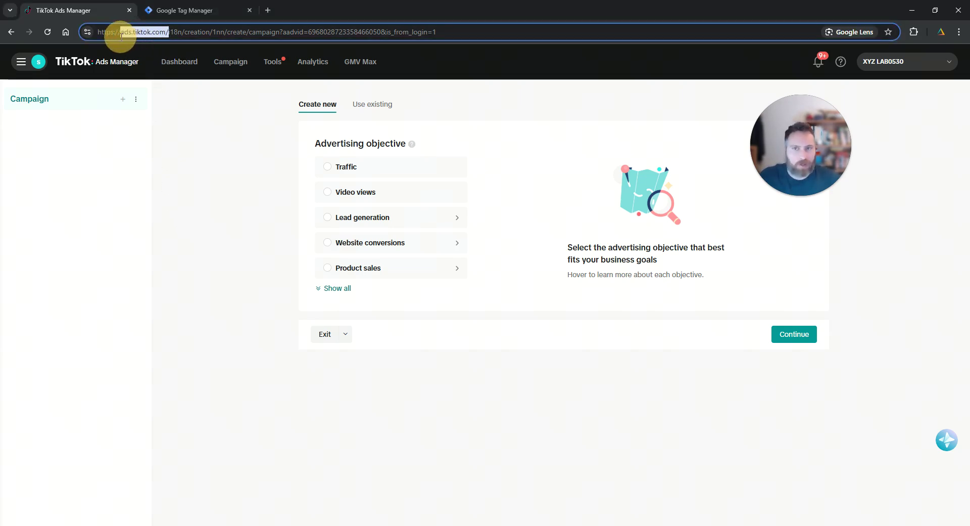
pyautogui.click(241, 232)
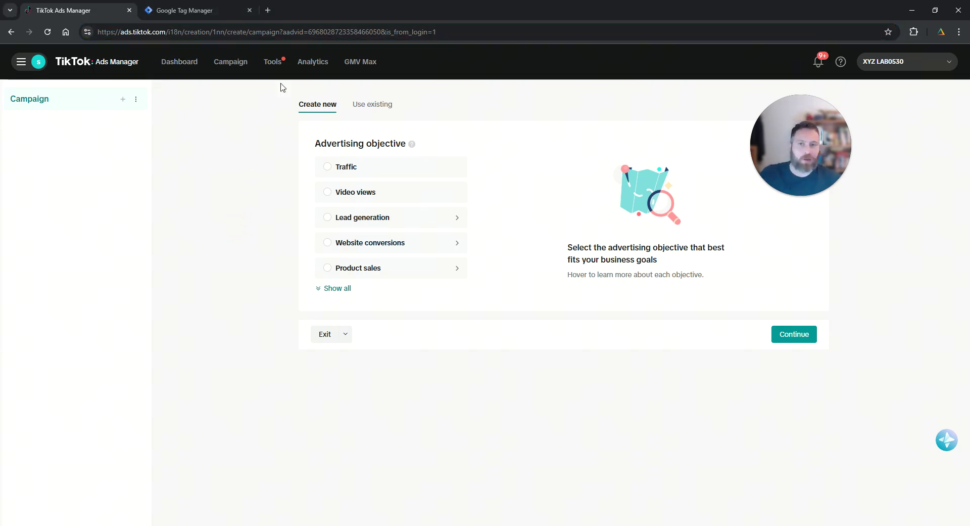
pyautogui.moveTo(280, 67)
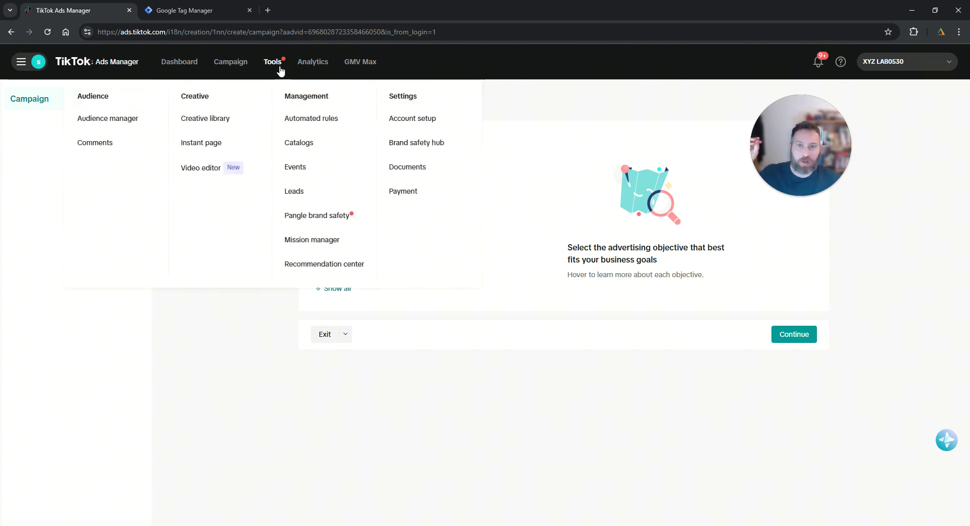
pyautogui.click(304, 169)
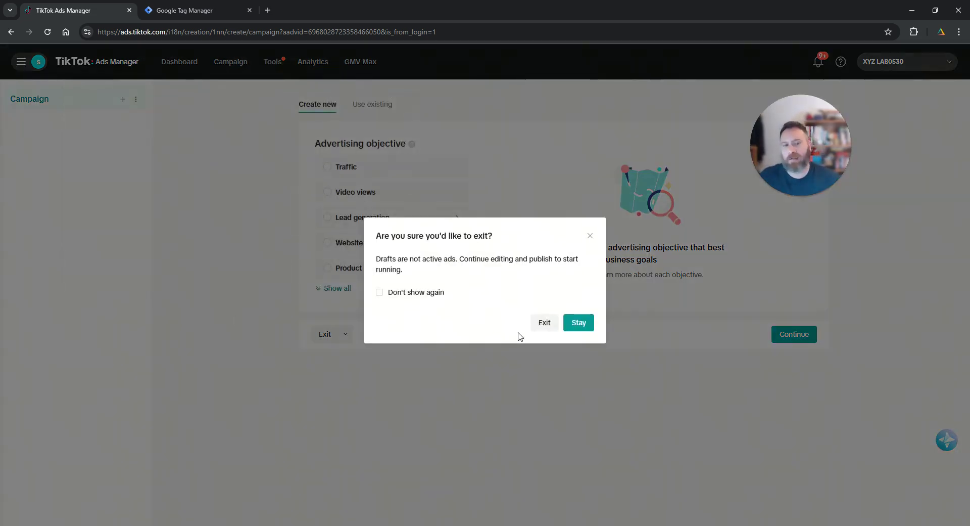
pyautogui.click(537, 324)
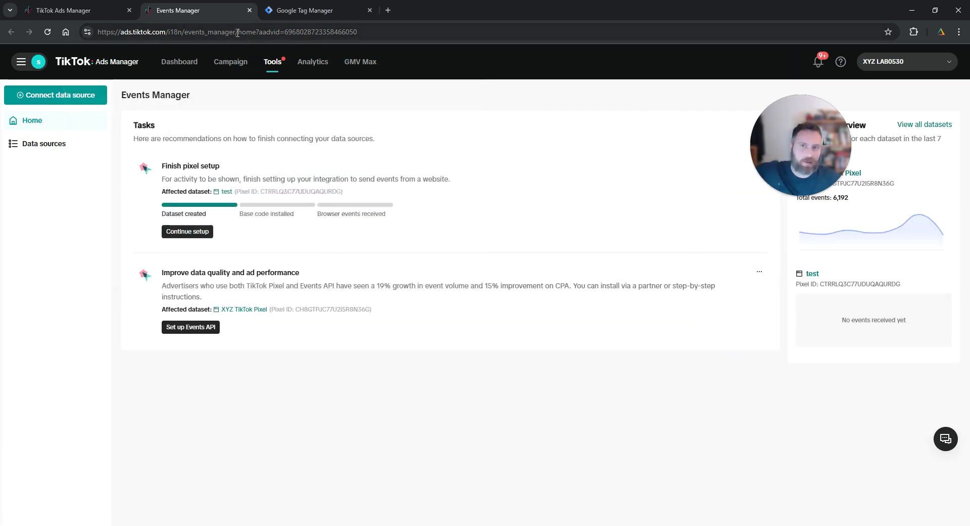
pyautogui.moveTo(235, 32); pyautogui.dragTo(101, 31)
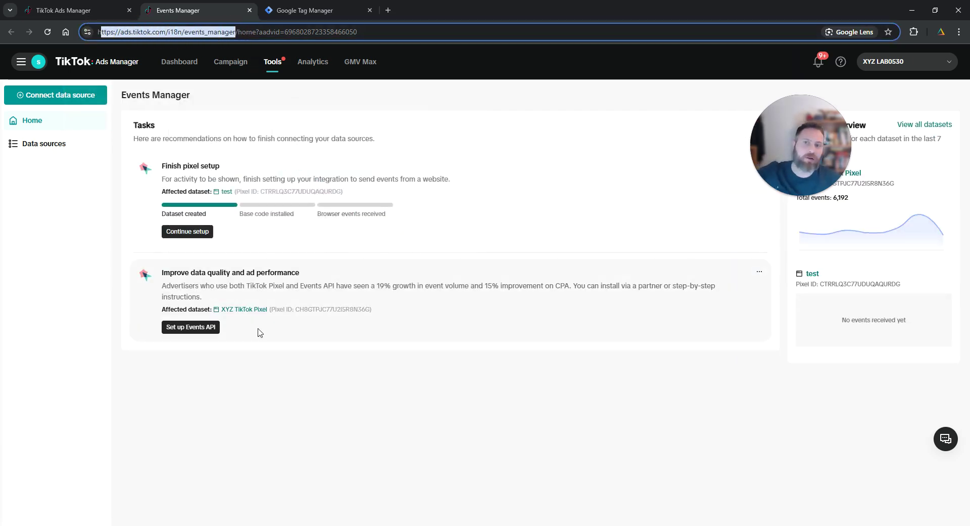
pyautogui.click(337, 421)
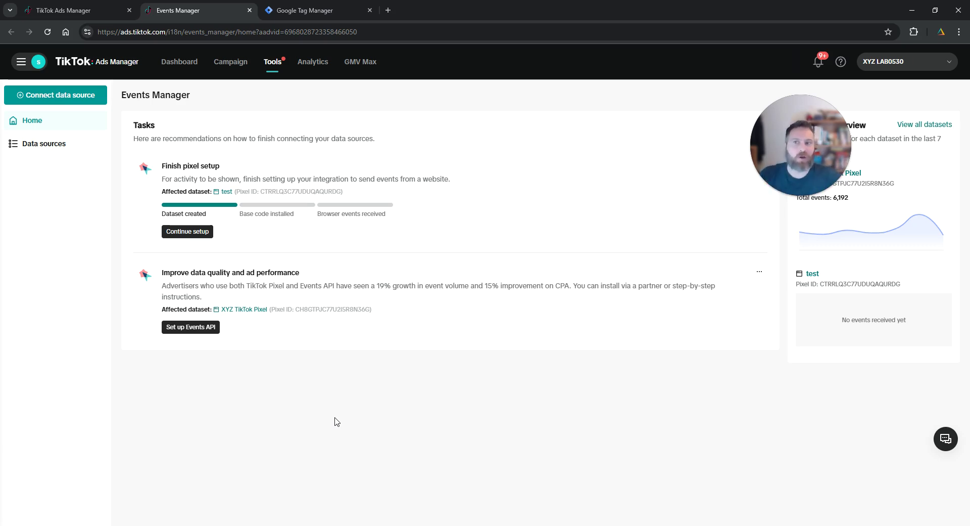
# Step: Connect a new Web data source and enter test.com as the website URL
pyautogui.click(77, 94)
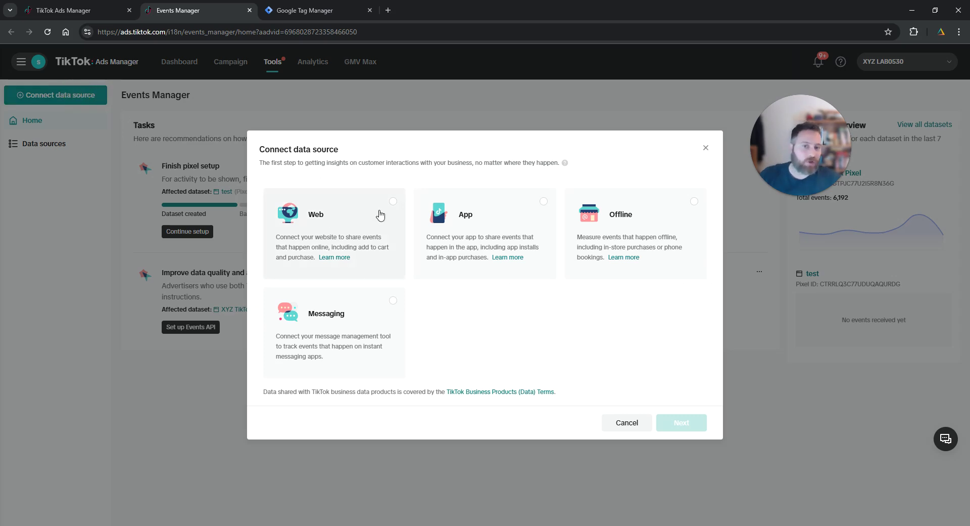
pyautogui.click(380, 215)
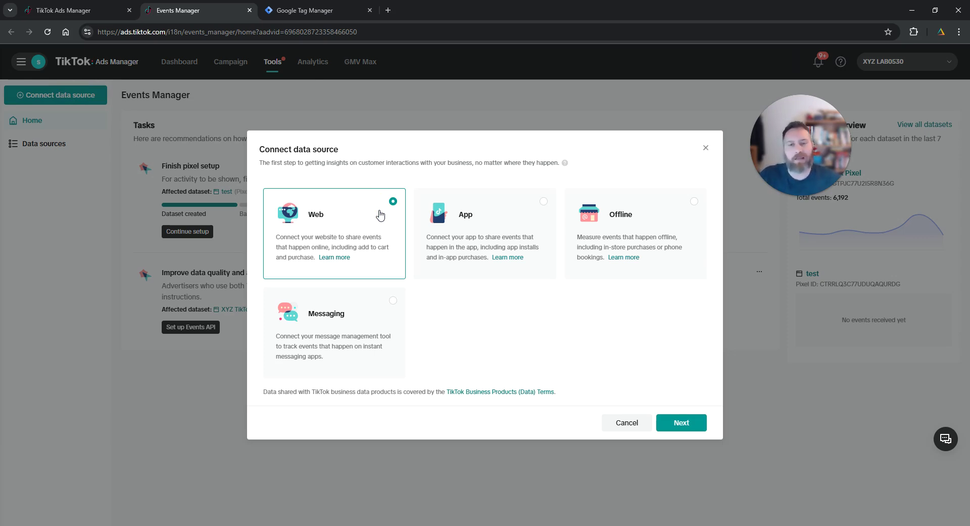
pyautogui.click(686, 426)
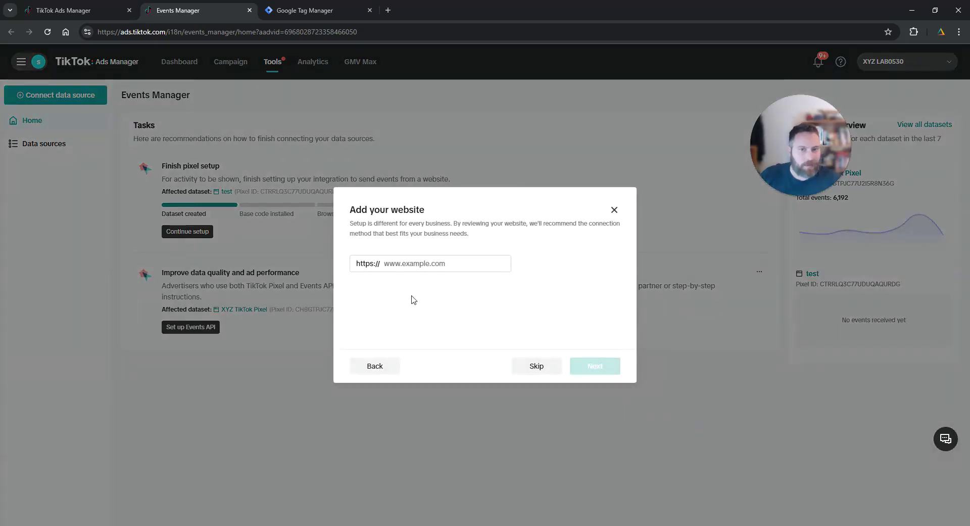
pyautogui.click(395, 264)
pyautogui.write('tes')
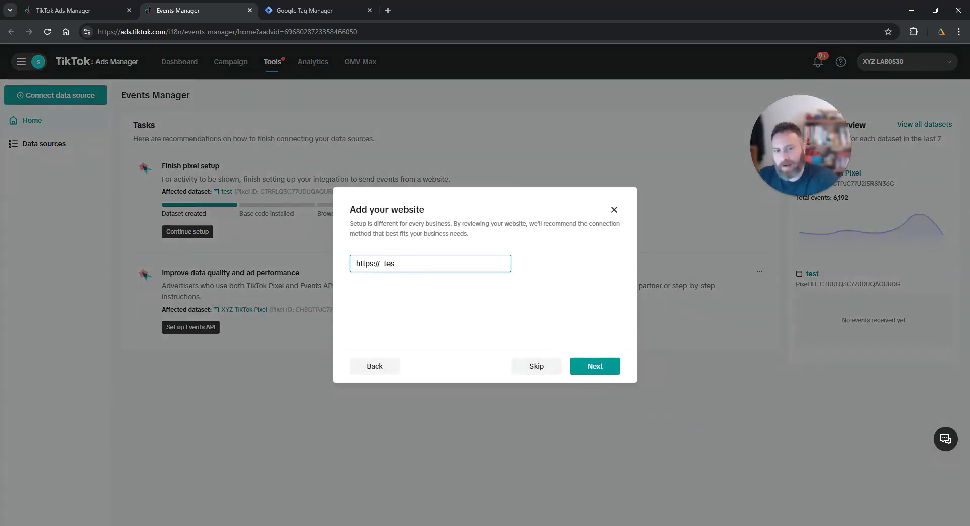
pyautogui.write('t.com')
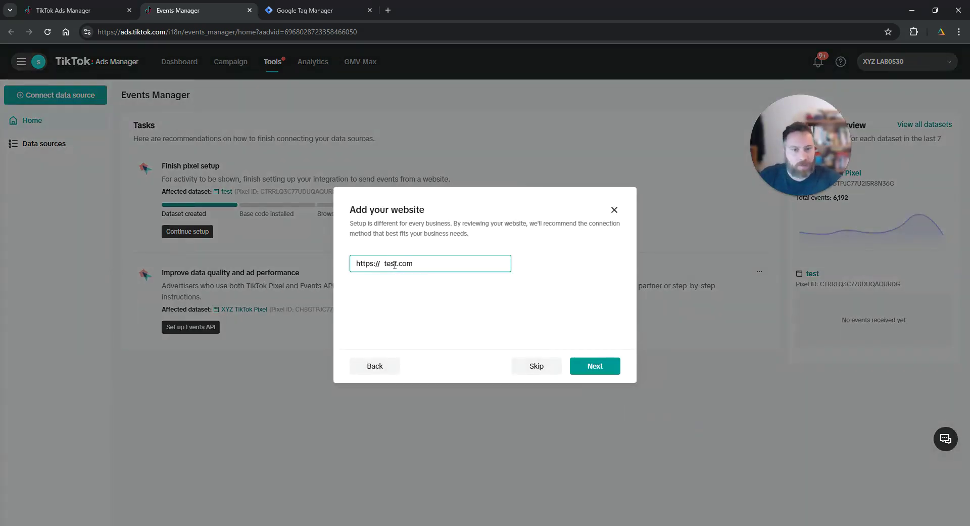
# Step: Submit test.com, choose Manual setup, and select the browser-only TikTok Pixel option
pyautogui.click(609, 372)
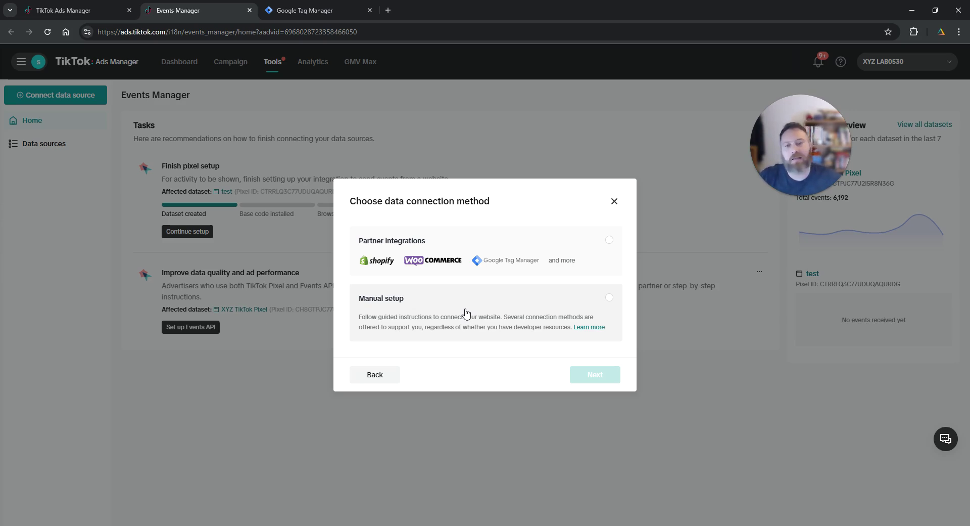
pyautogui.click(466, 312)
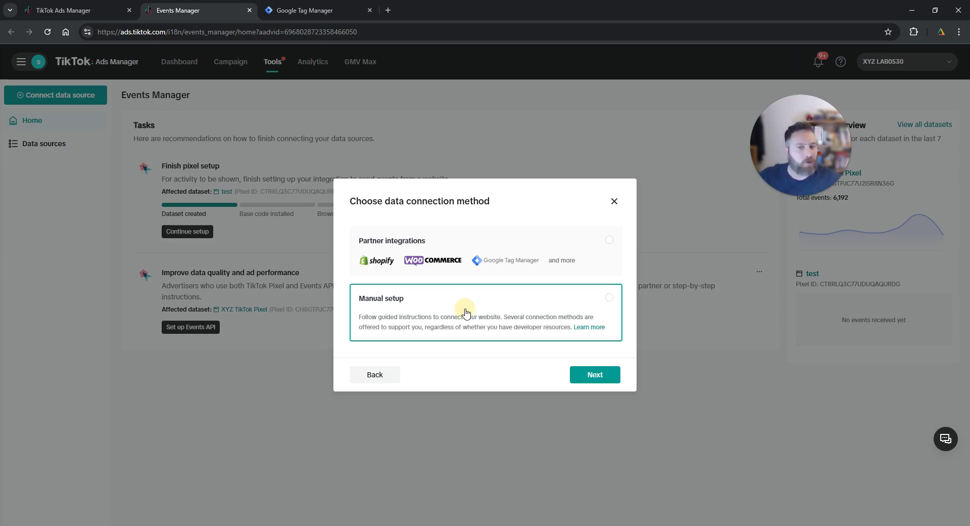
pyautogui.click(587, 381)
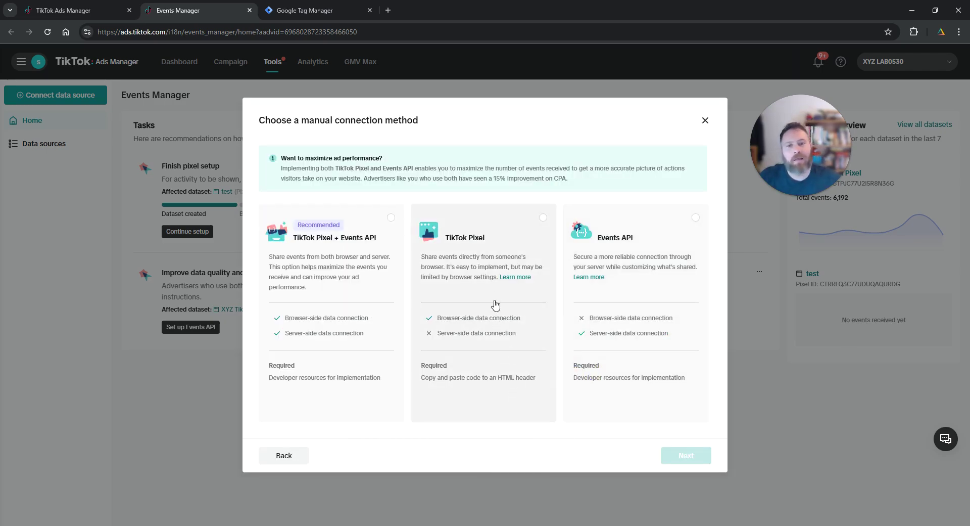
pyautogui.click(493, 236)
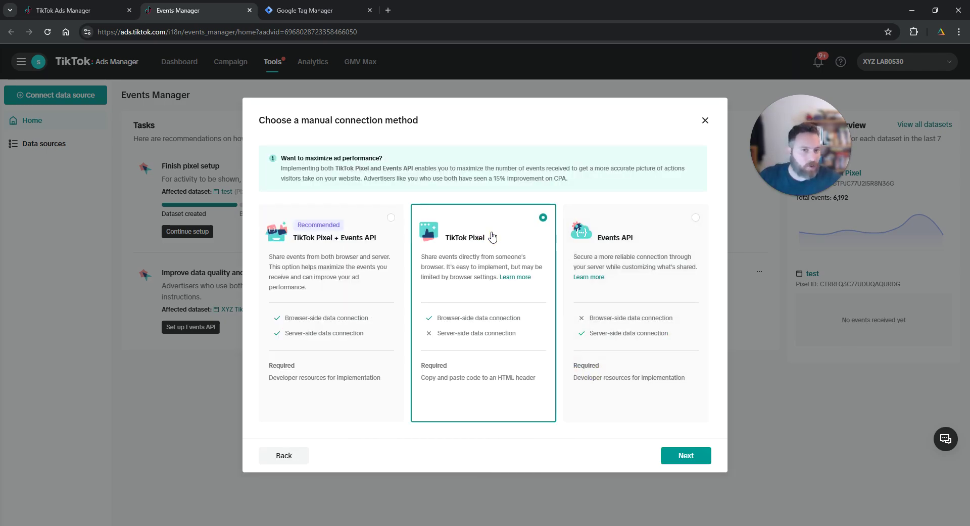
pyautogui.click(686, 456)
# Step: Create a pixel named 'Test Pixel', copy its base code, and continue to configurations
pyautogui.click(398, 179)
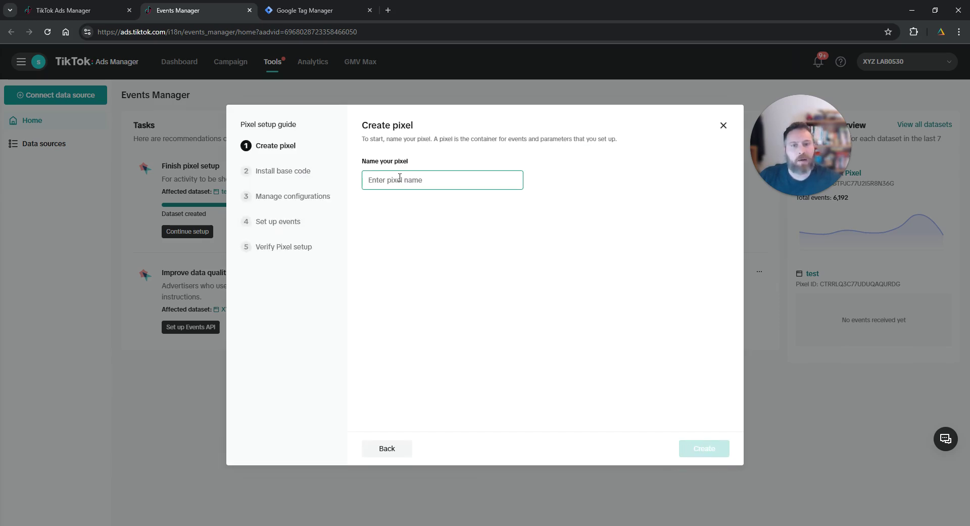
pyautogui.write('Test Pixel')
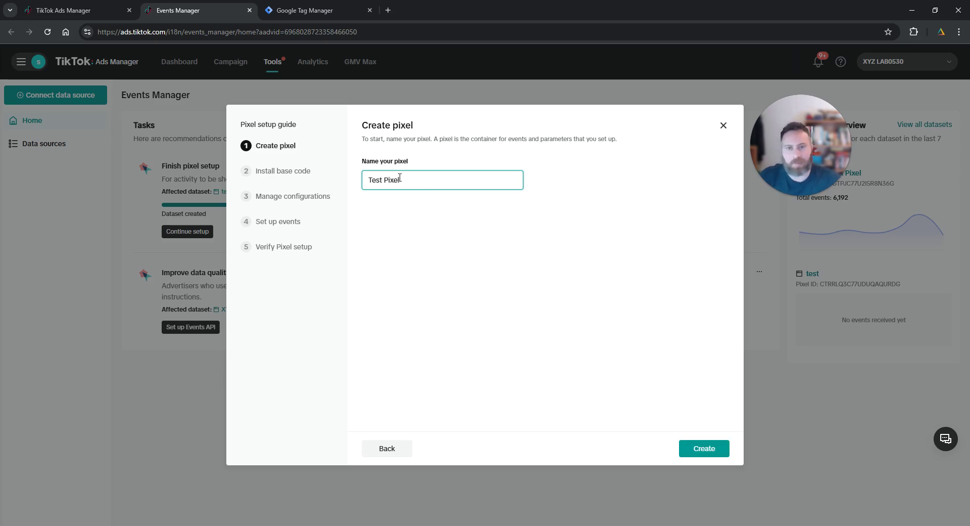
pyautogui.click(693, 455)
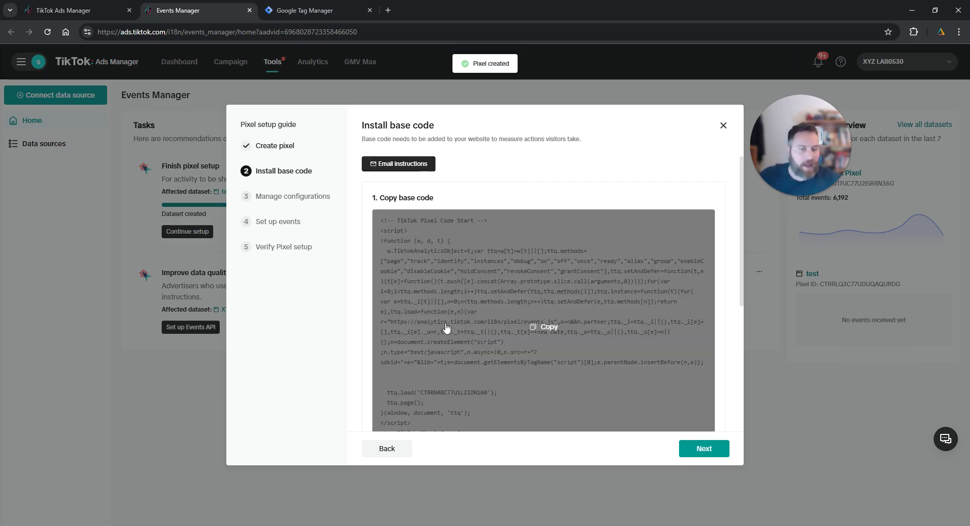
pyautogui.click(547, 330)
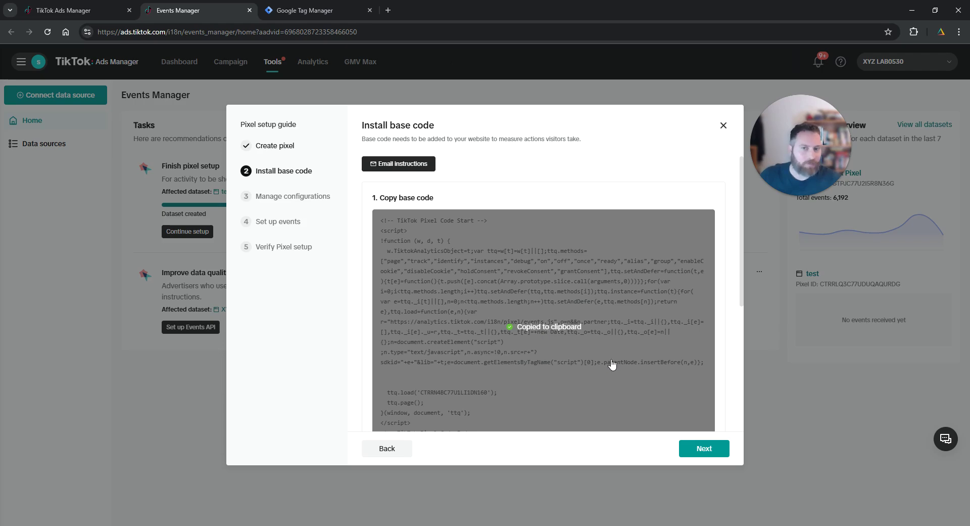
pyautogui.click(705, 450)
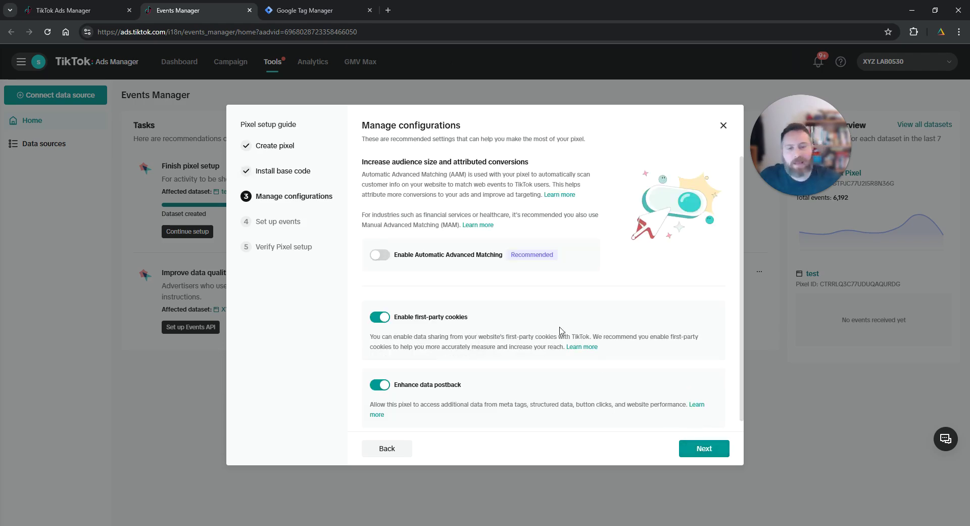
# Step: Enable Automatic Advanced Matching and continue to the Set up events step
pyautogui.click(380, 255)
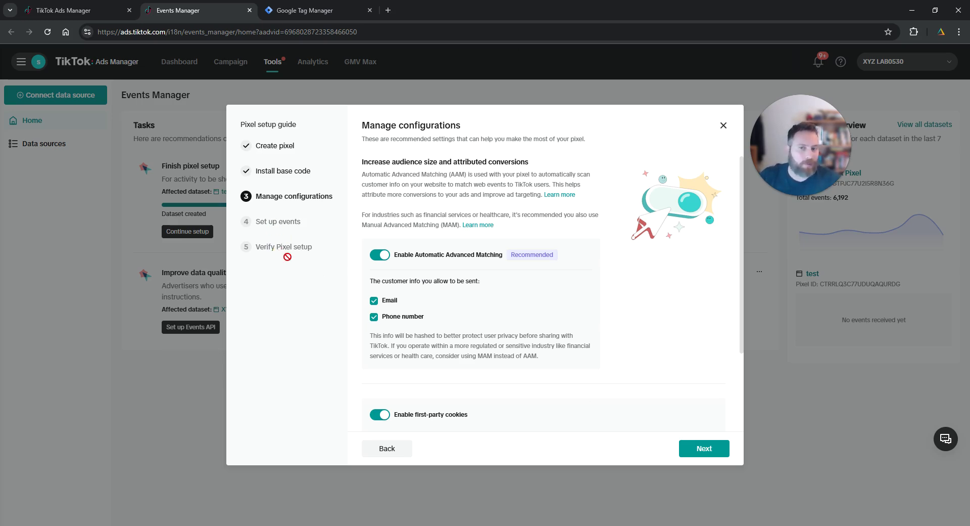
pyautogui.click(704, 450)
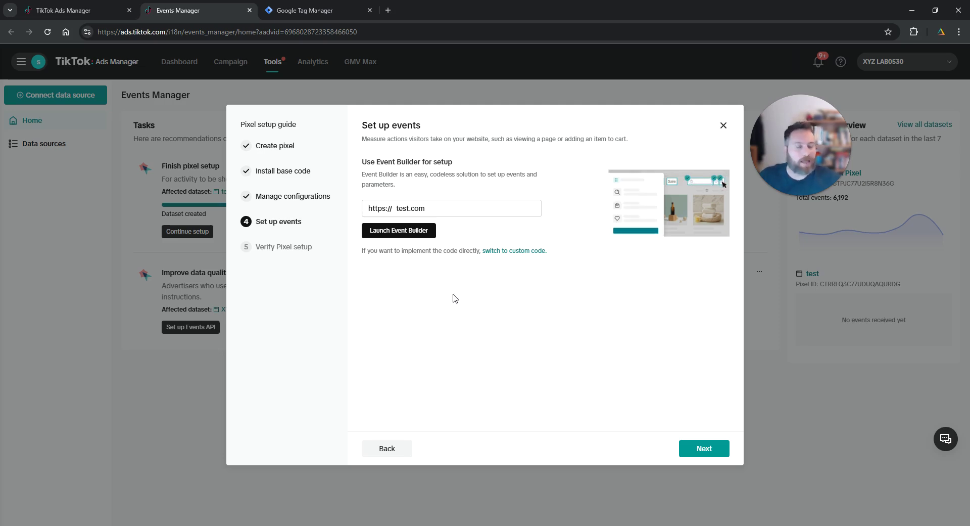
# Step: Return to Install base code, copy the pixel code again, and switch to Google Tag Manager
pyautogui.click(692, 448)
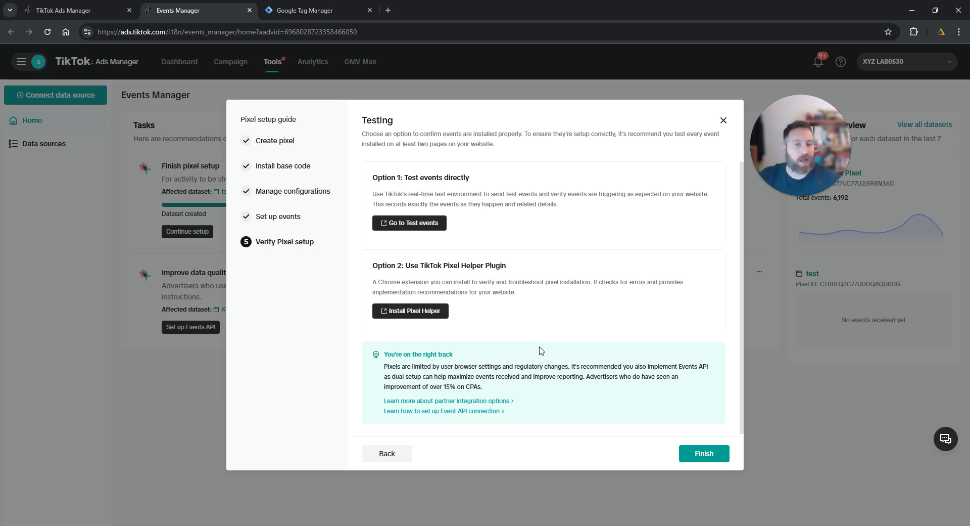
pyautogui.click(287, 169)
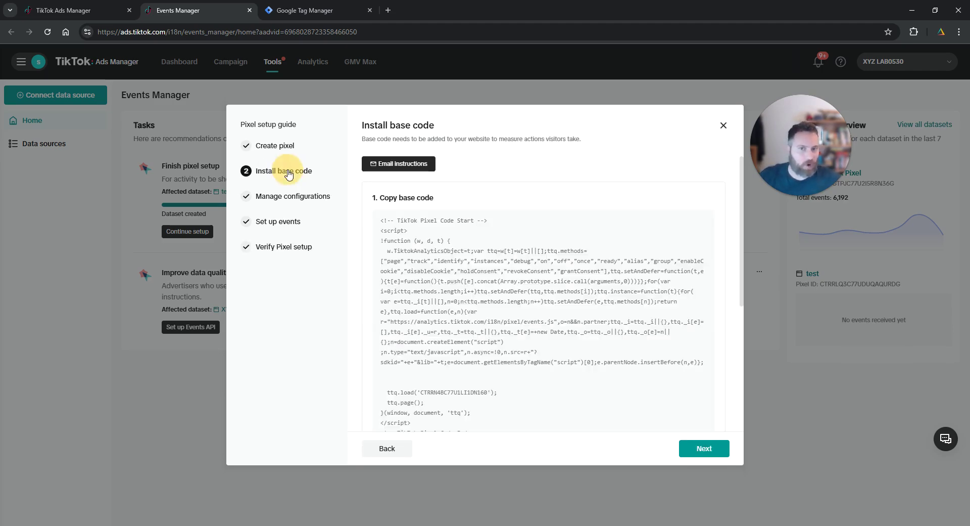
pyautogui.click(546, 326)
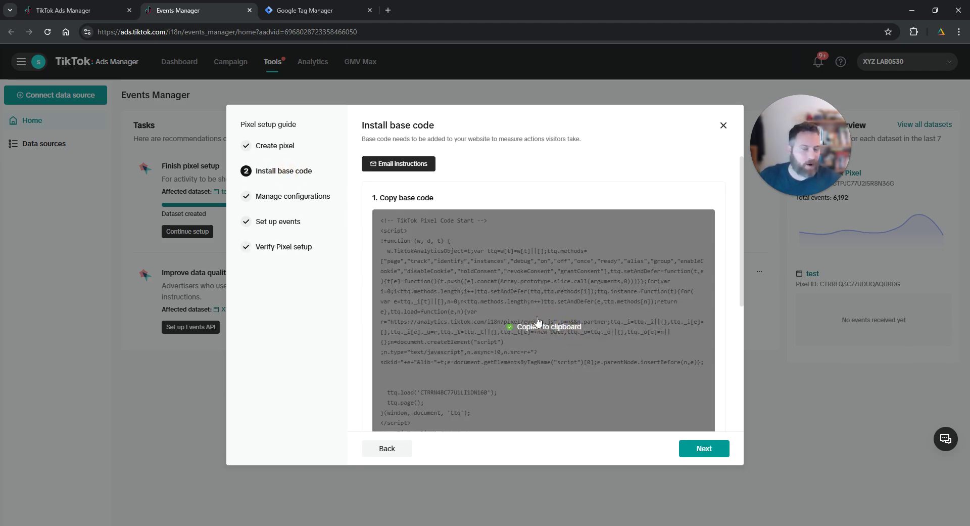
pyautogui.click(314, 13)
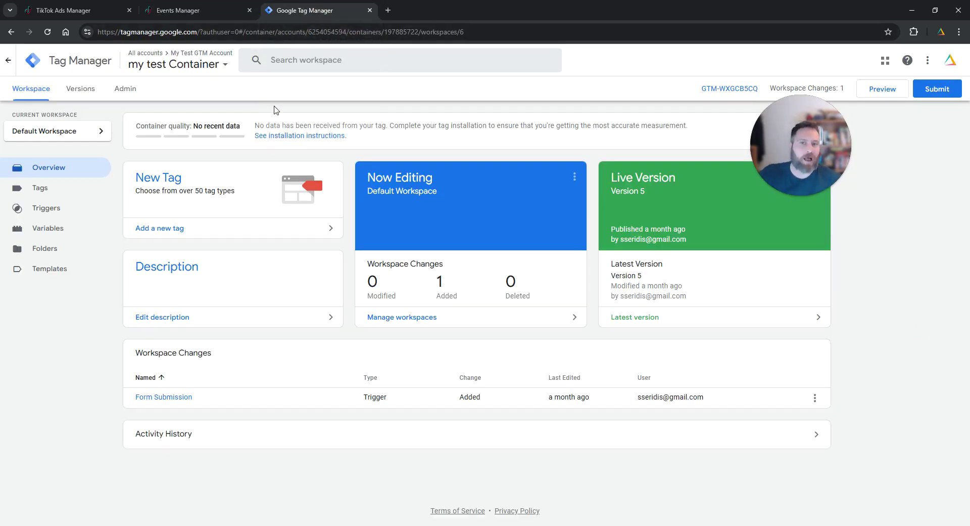
# Step: Create a Custom HTML tag named 'TikTok Pixel' containing the pasted TikTok base code
pyautogui.click(182, 230)
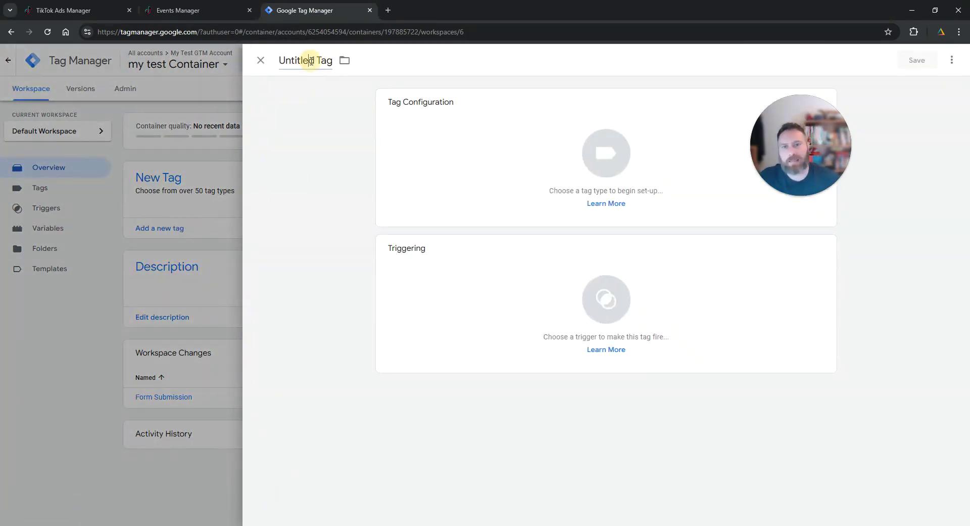
pyautogui.doubleClick(309, 60)
pyautogui.tripleClick(309, 61)
pyautogui.write('T')
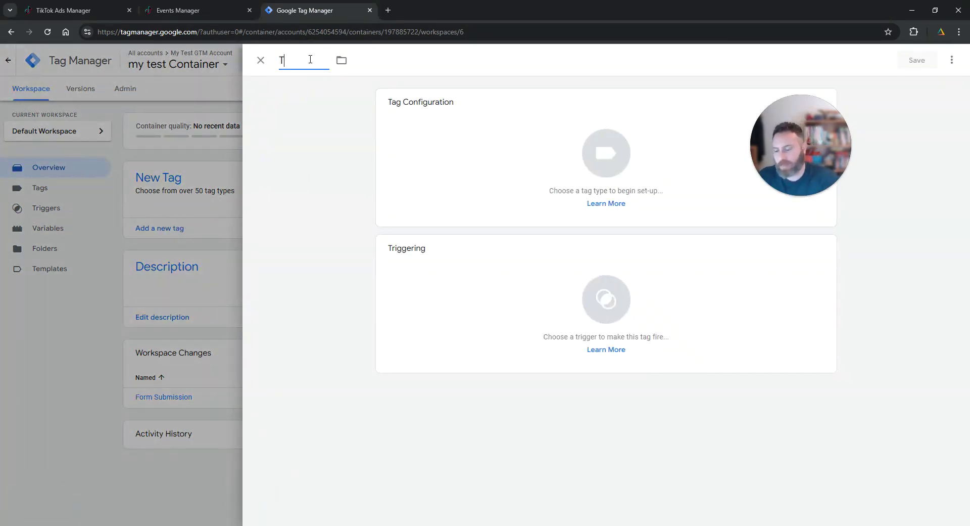
pyautogui.write('ikTok Pixel')
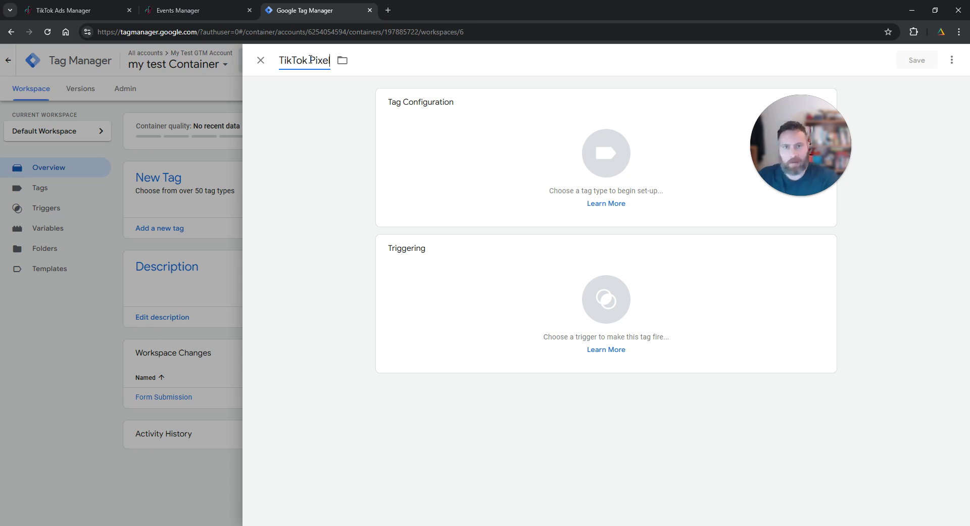
pyautogui.click(503, 113)
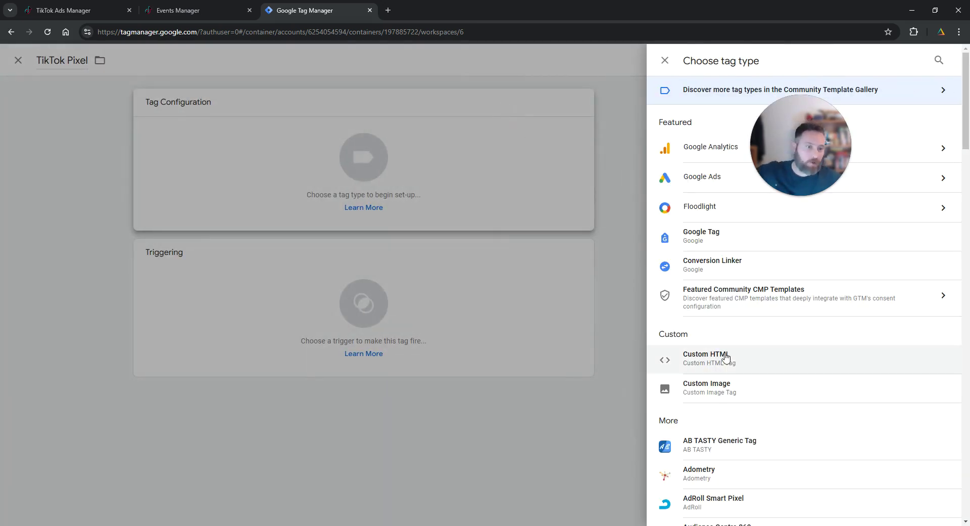
pyautogui.click(726, 358)
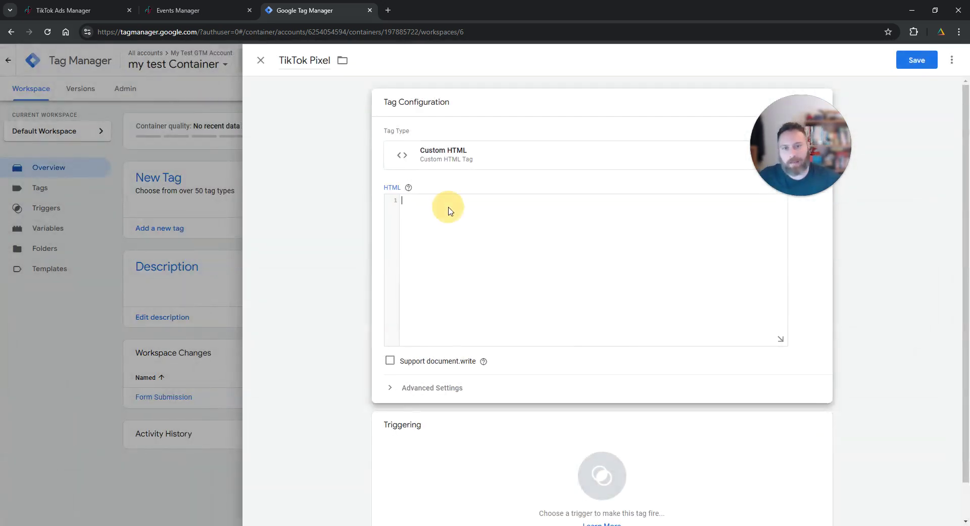
pyautogui.click(450, 211)
pyautogui.hotkey('ctrl', 'v')
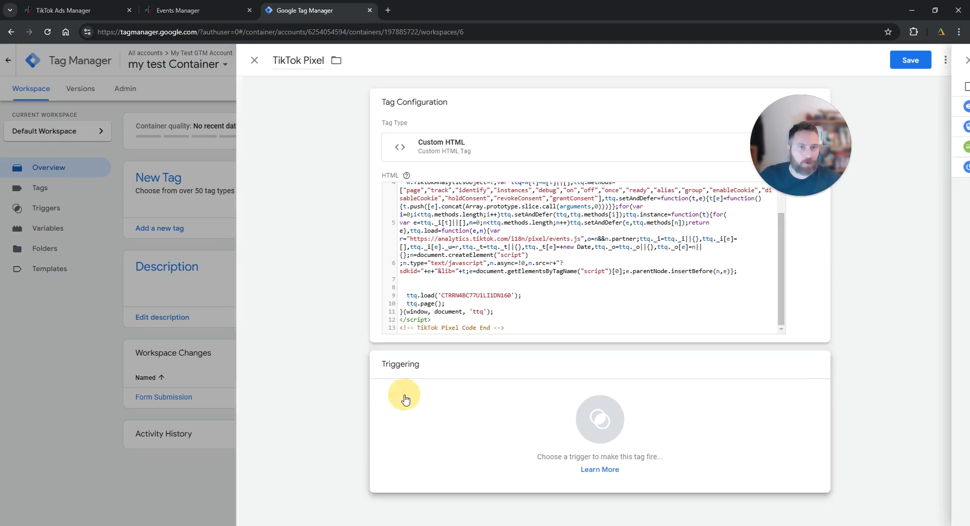
# Step: Add the All Pages trigger, save the tag, and publish the container as Version 6
pyautogui.click(404, 399)
pyautogui.click(261, 105)
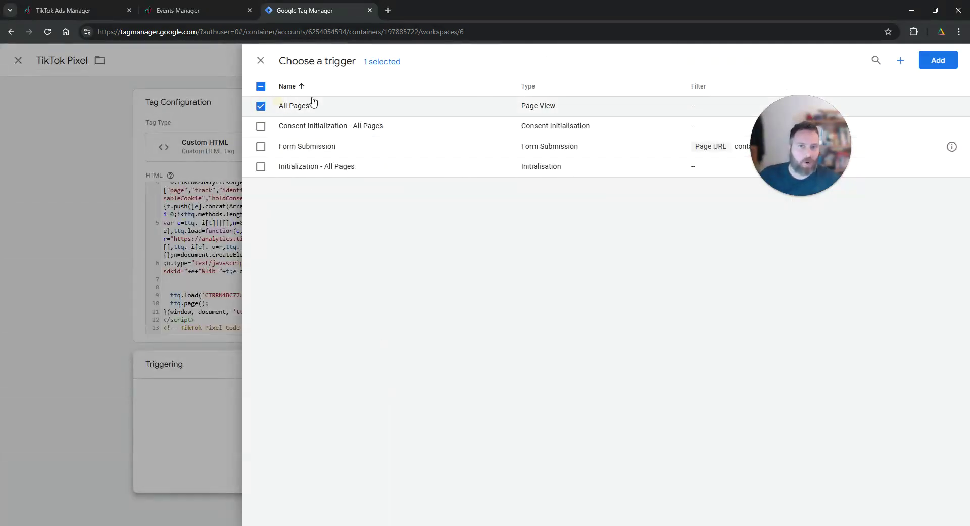
pyautogui.click(938, 60)
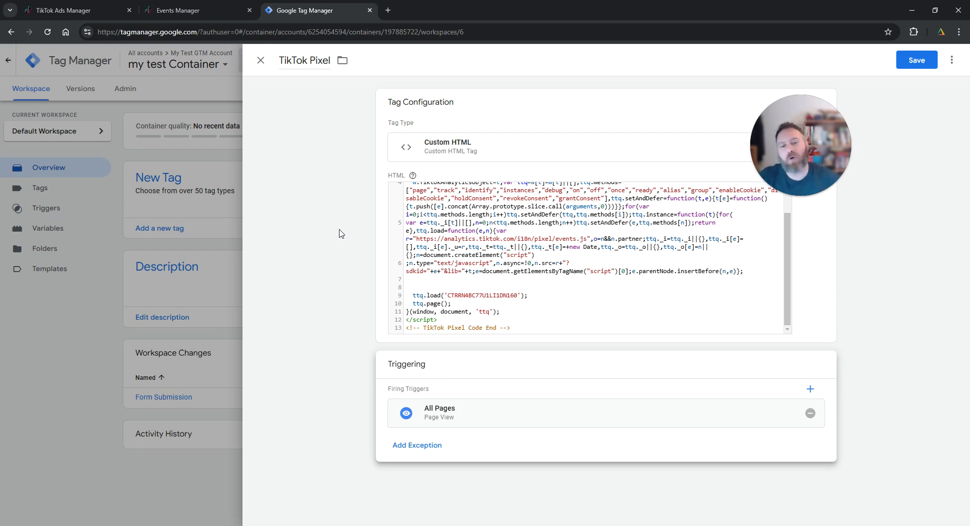
pyautogui.click(917, 60)
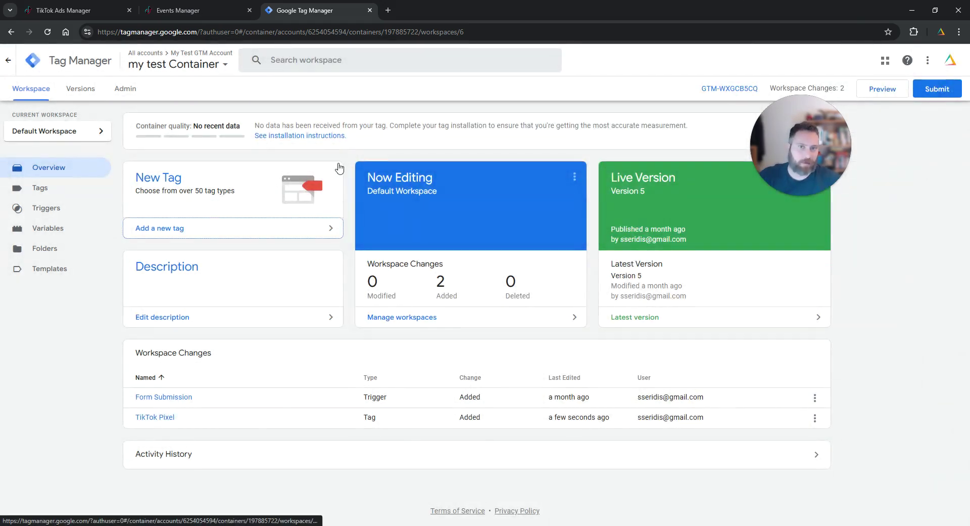
pyautogui.click(936, 91)
pyautogui.click(933, 60)
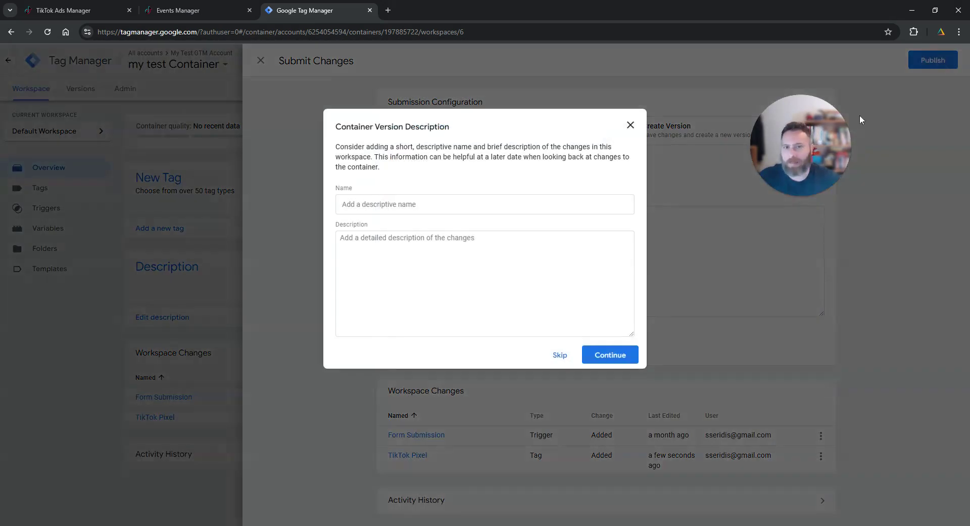
pyautogui.click(622, 354)
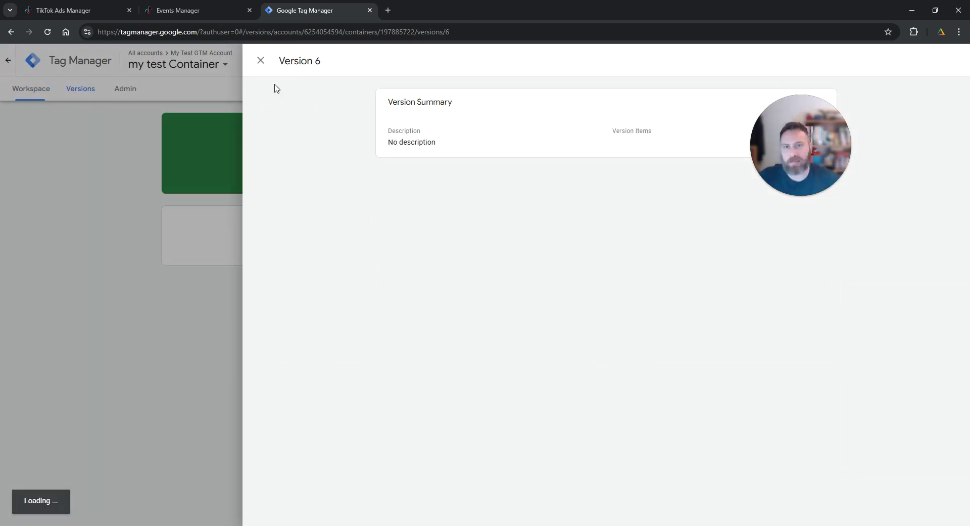
pyautogui.click(261, 60)
# Step: In Events Manager, jump to Verify Pixel setup and open the Pixel Helper install page
pyautogui.click(192, 9)
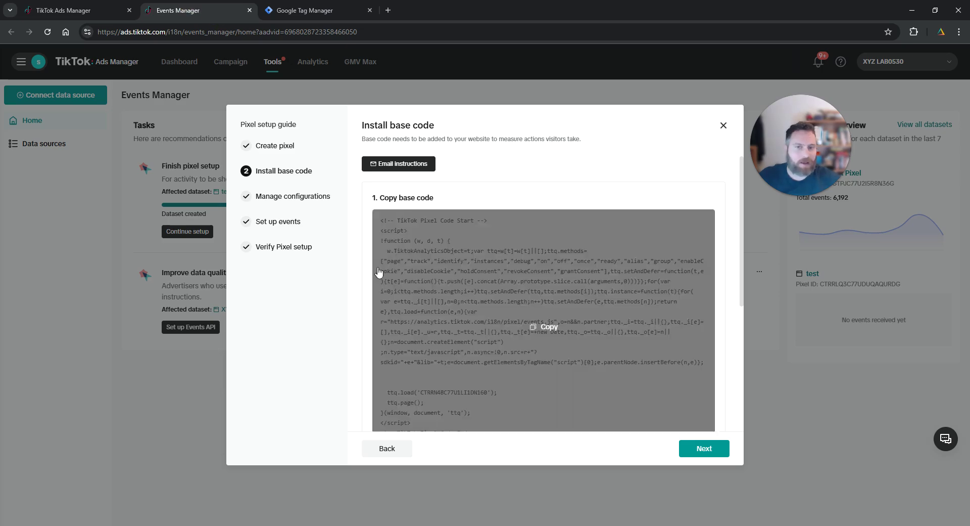
pyautogui.click(289, 252)
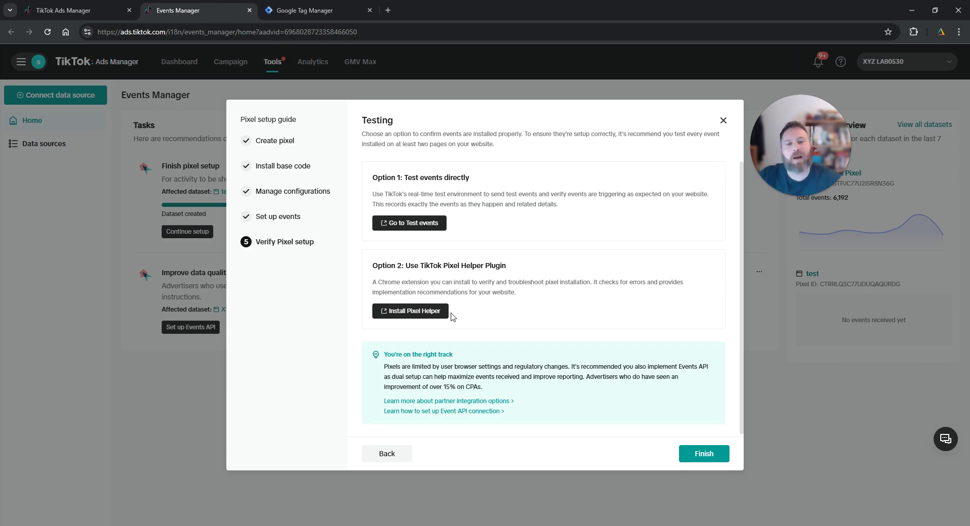
pyautogui.tripleClick(459, 264)
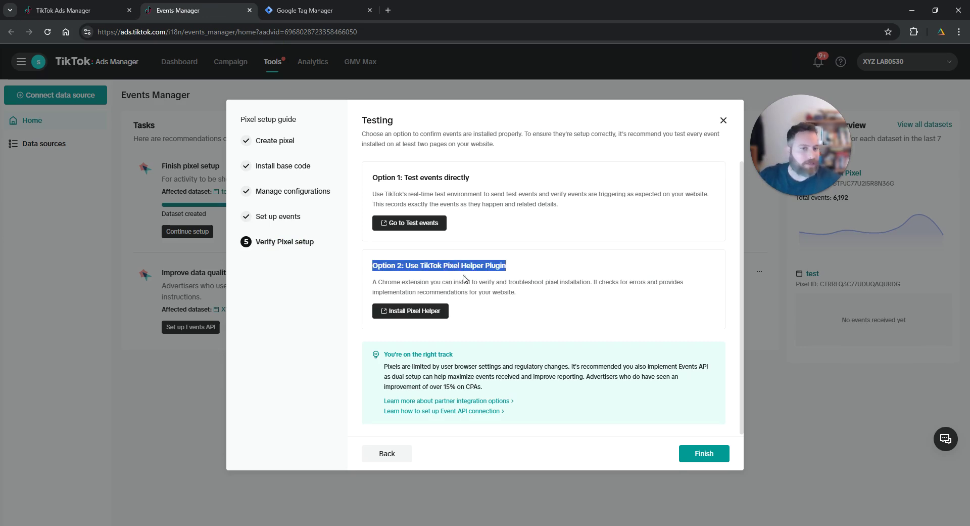
pyautogui.click(432, 316)
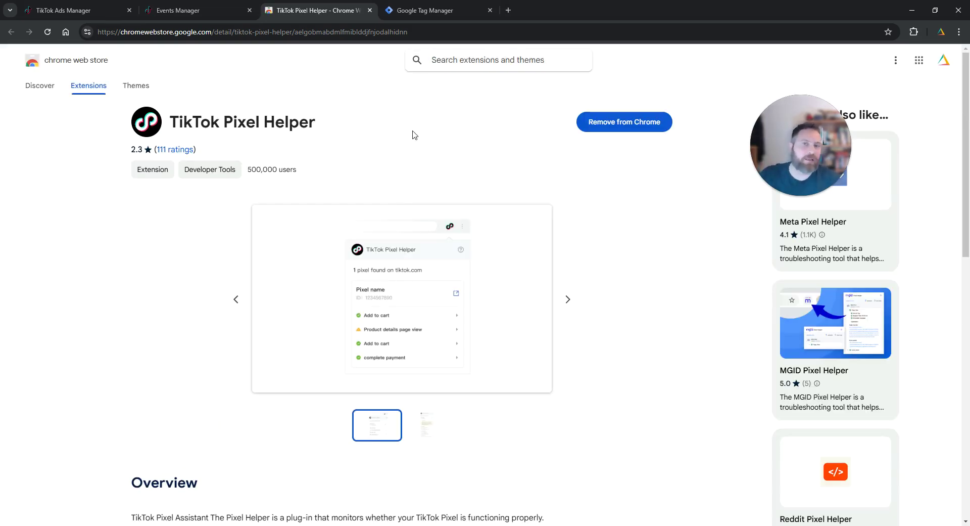
# Step: Load xyzlab.com, confirm Pixel Helper shows the XYZ pixel firing Pageview, then close the tab
pyautogui.click(508, 10)
pyautogui.write('xyz')
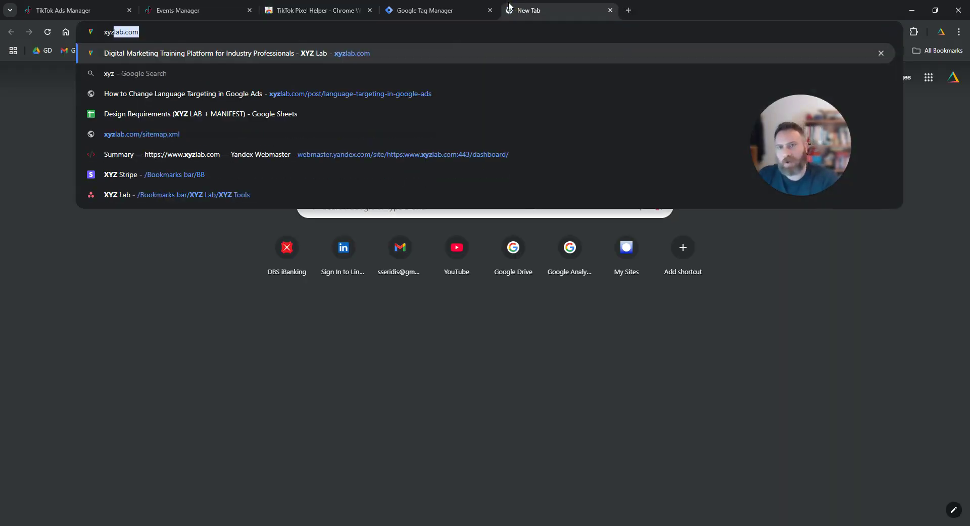
pyautogui.press('Return')
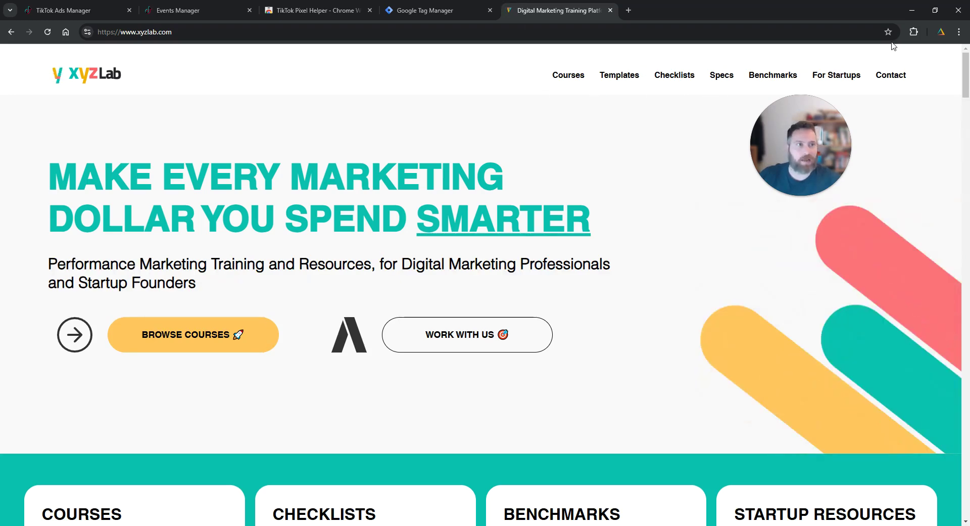
pyautogui.click(914, 32)
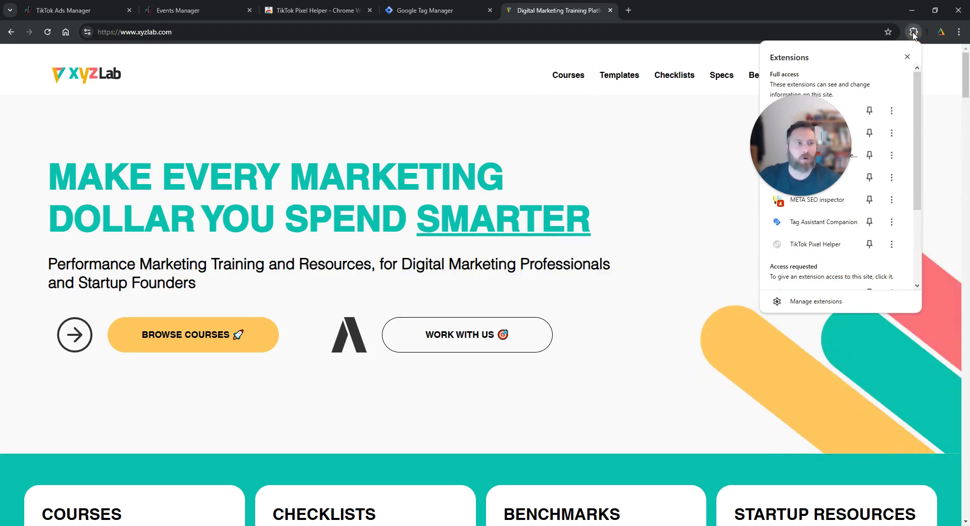
pyautogui.click(907, 56)
pyautogui.click(914, 32)
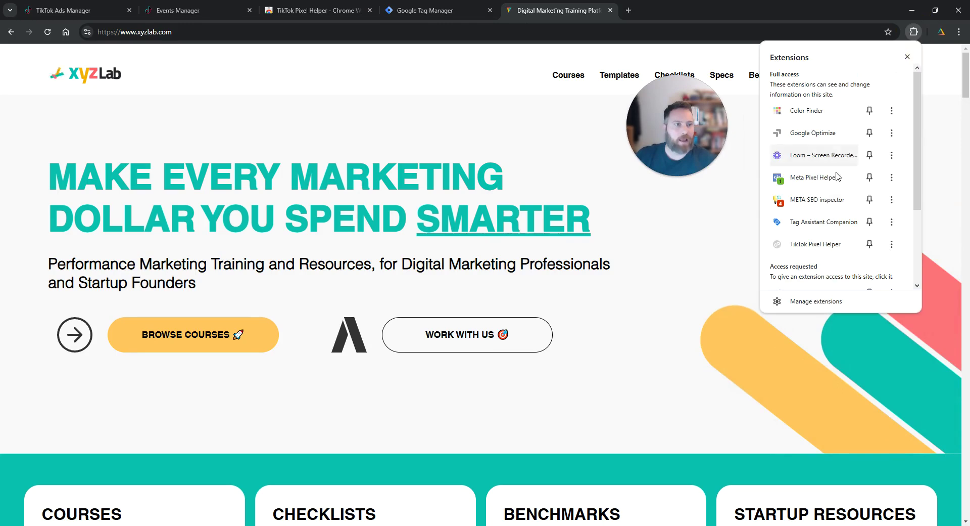
pyautogui.click(818, 244)
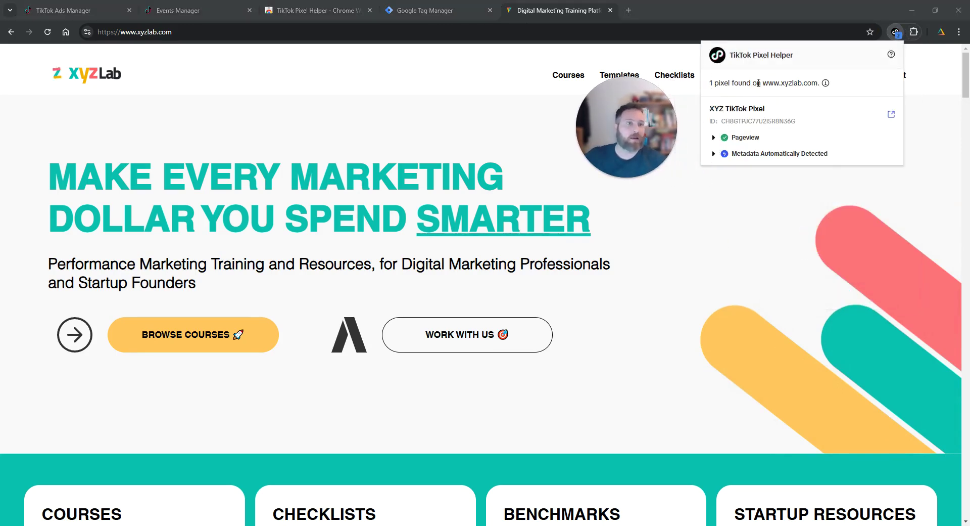
pyautogui.click(610, 11)
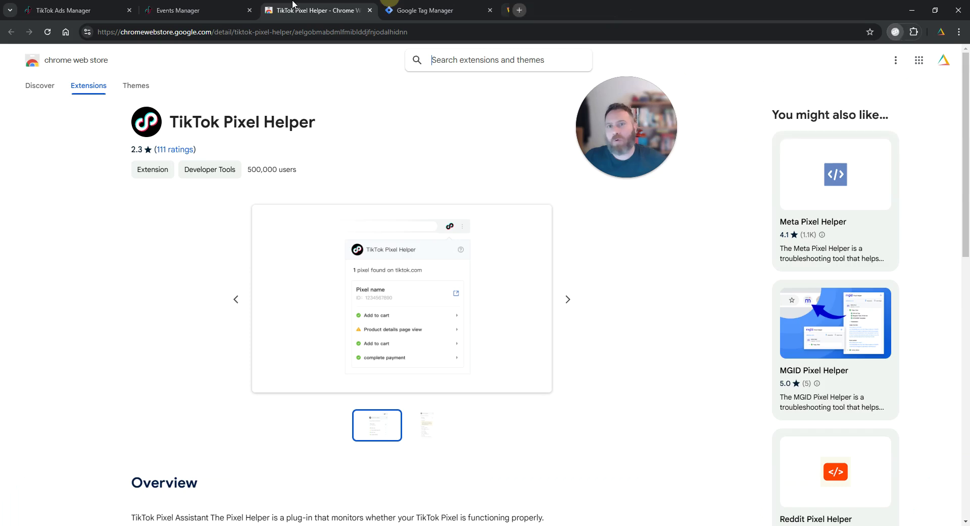
# Step: Step back through the pixel guide to Create pixel, then close it and confirm exiting
pyautogui.click(189, 7)
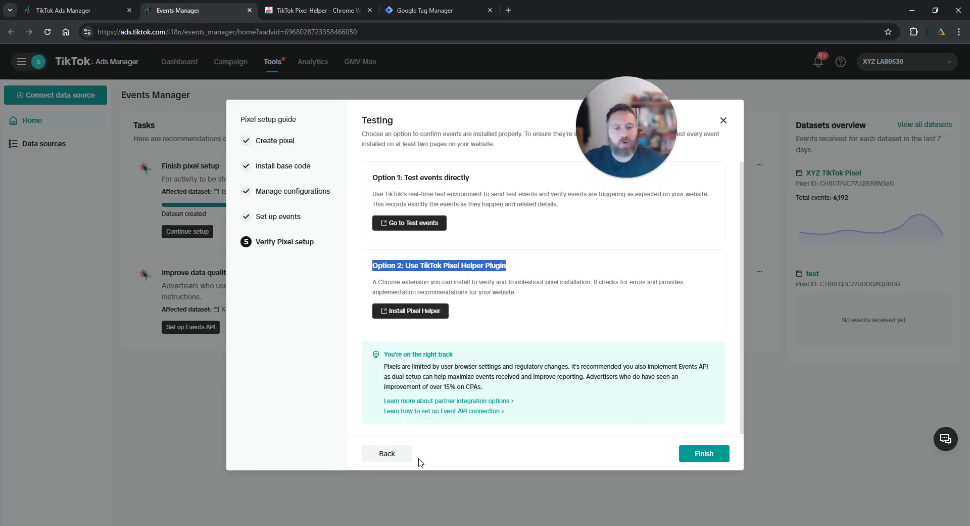
pyautogui.click(396, 456)
pyautogui.click(396, 456)
pyautogui.click(387, 447)
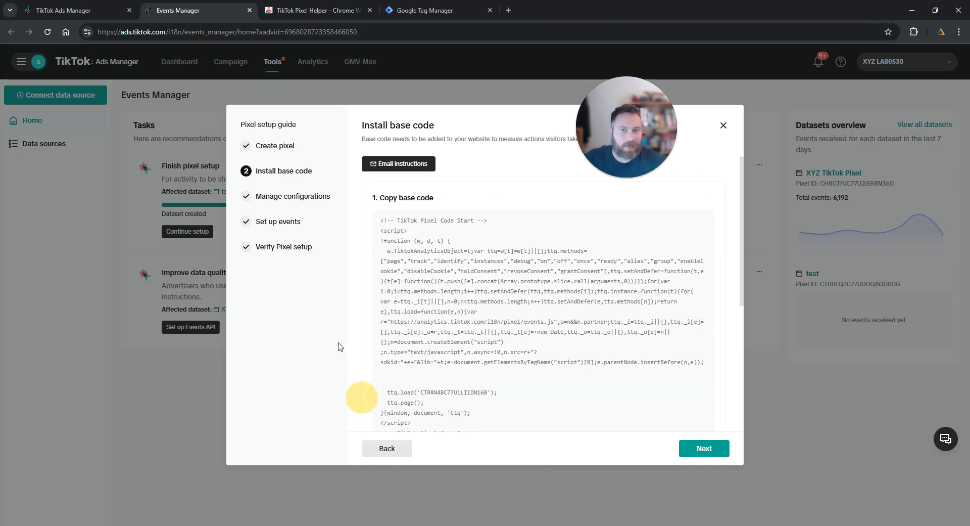
pyautogui.click(387, 449)
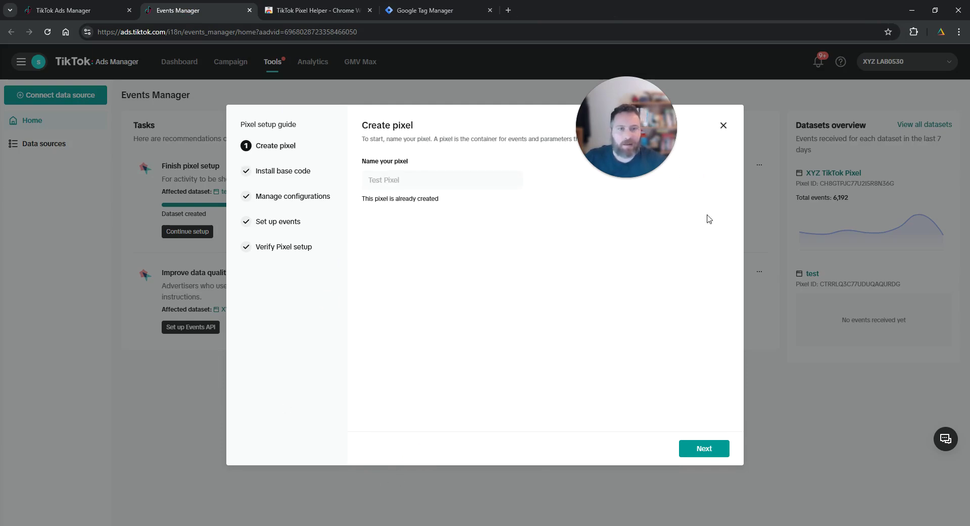
pyautogui.click(723, 125)
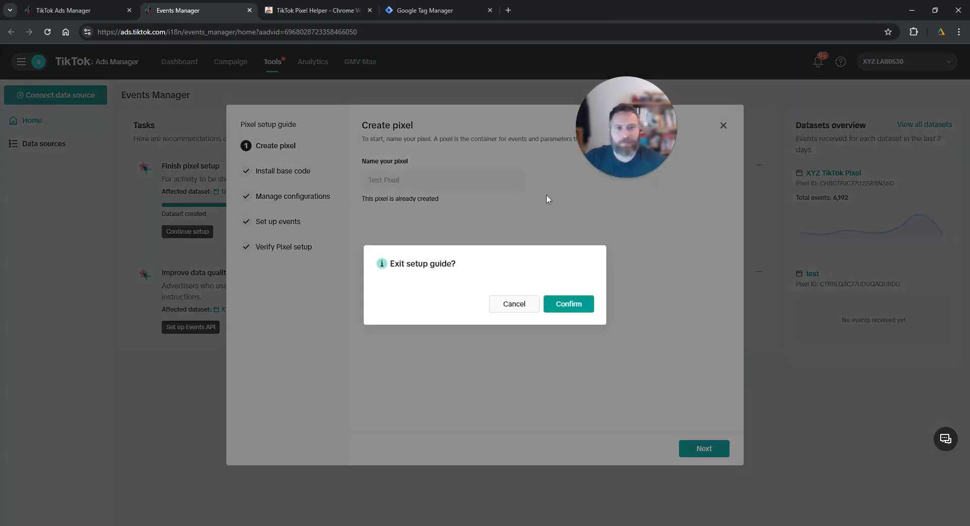
pyautogui.click(567, 304)
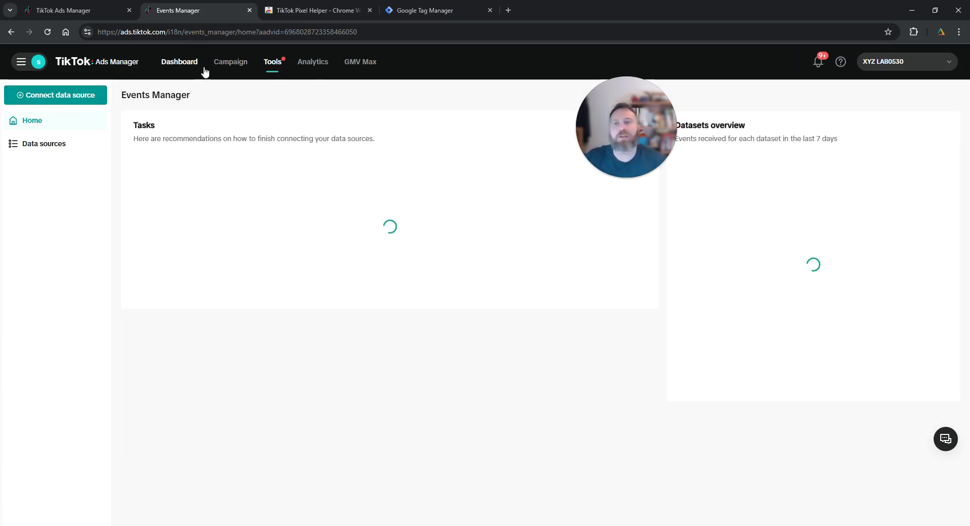
# Step: Reveal the Test Pixel's base code in its Settings and copy it to the clipboard
pyautogui.click(61, 150)
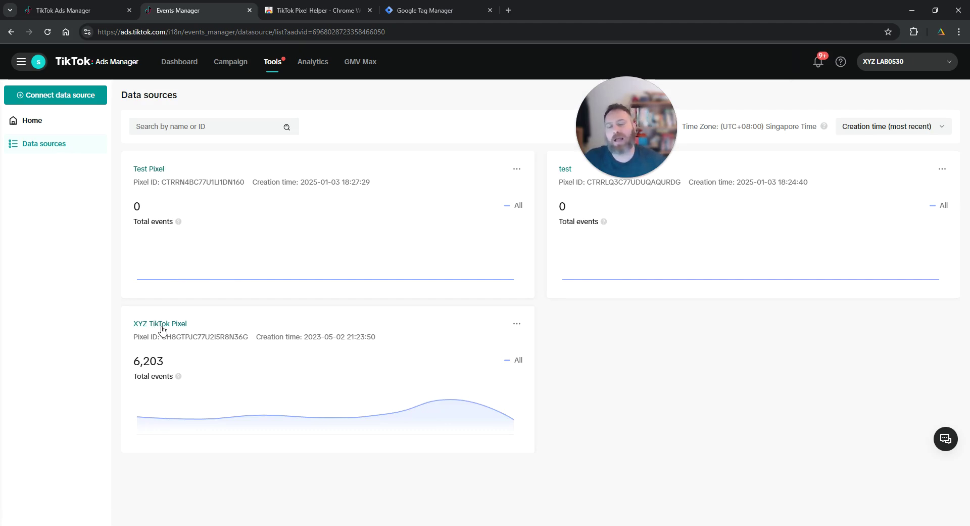
pyautogui.click(147, 170)
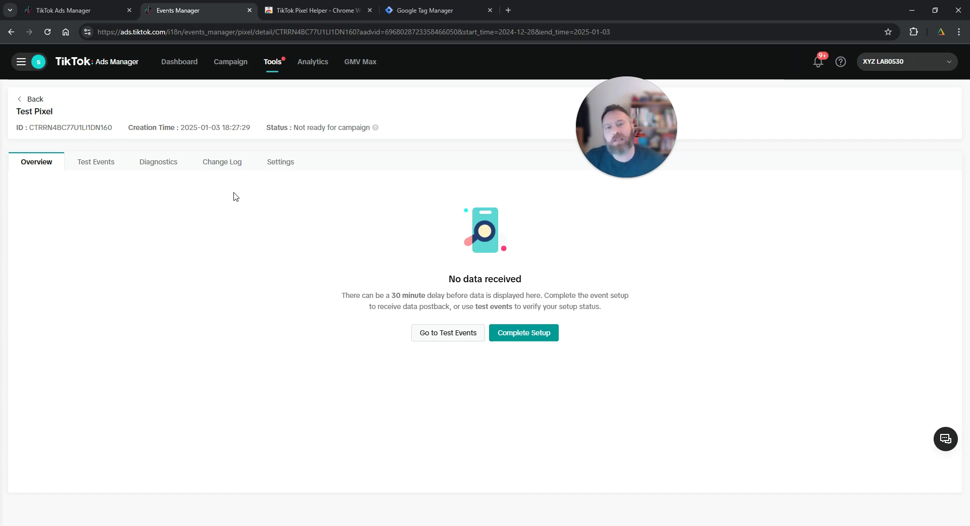
pyautogui.click(280, 163)
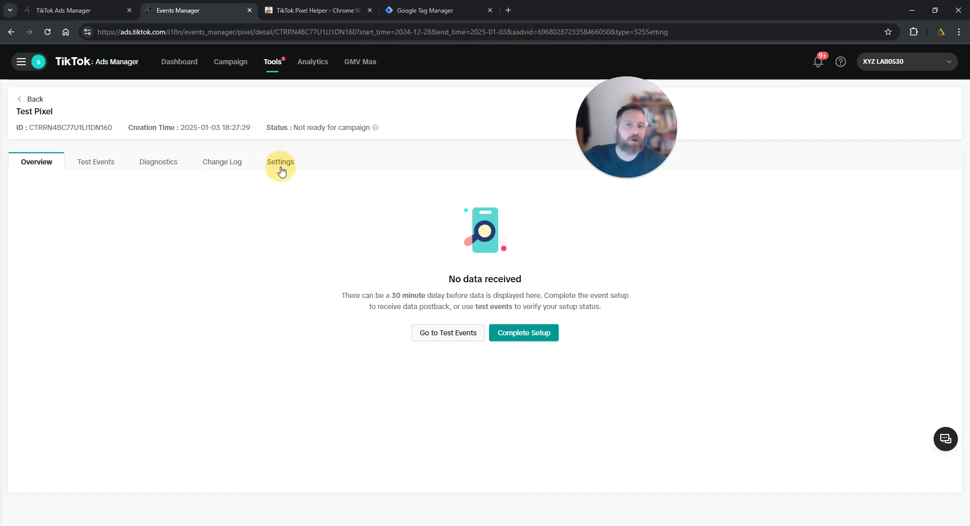
pyautogui.scroll(-10, 348, 284)
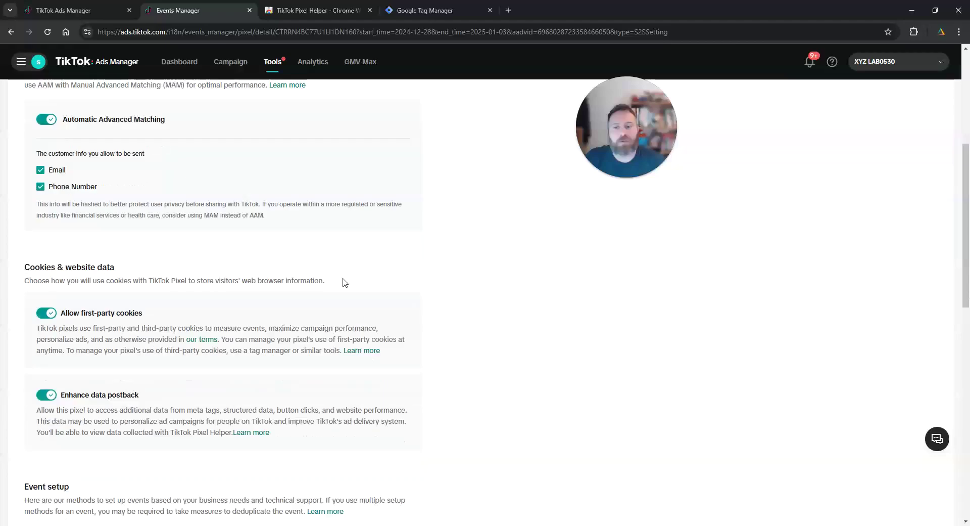
pyautogui.scroll(-3, 339, 283)
pyautogui.tripleClick(54, 233)
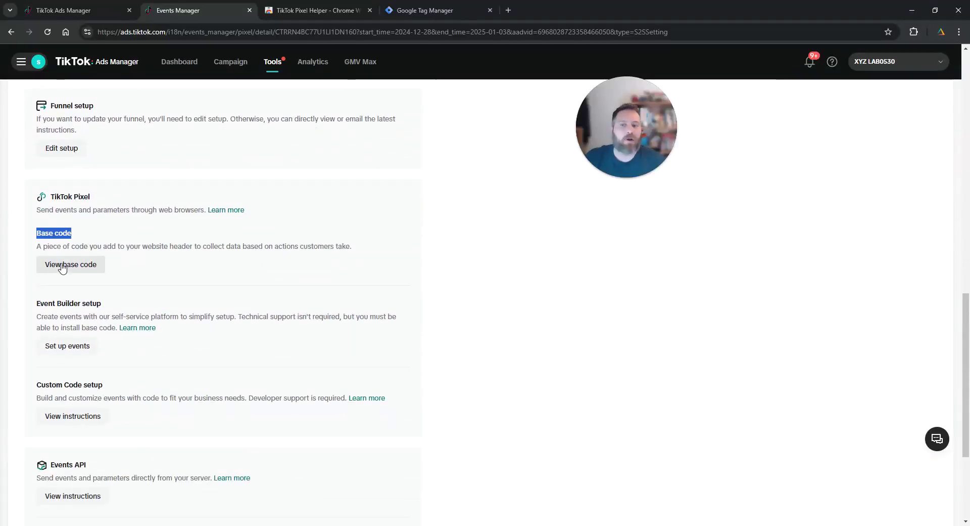
pyautogui.scroll(-1, 76, 273)
pyautogui.click(87, 215)
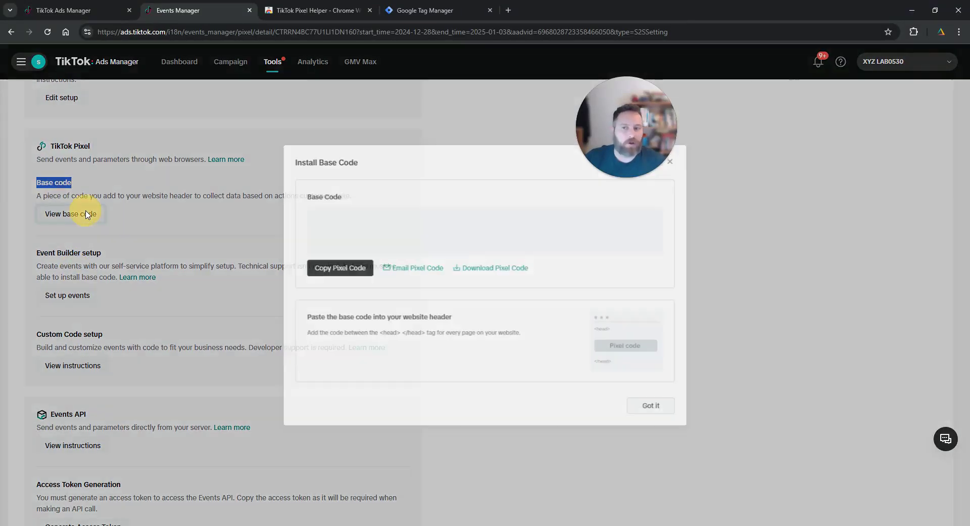
pyautogui.click(438, 227)
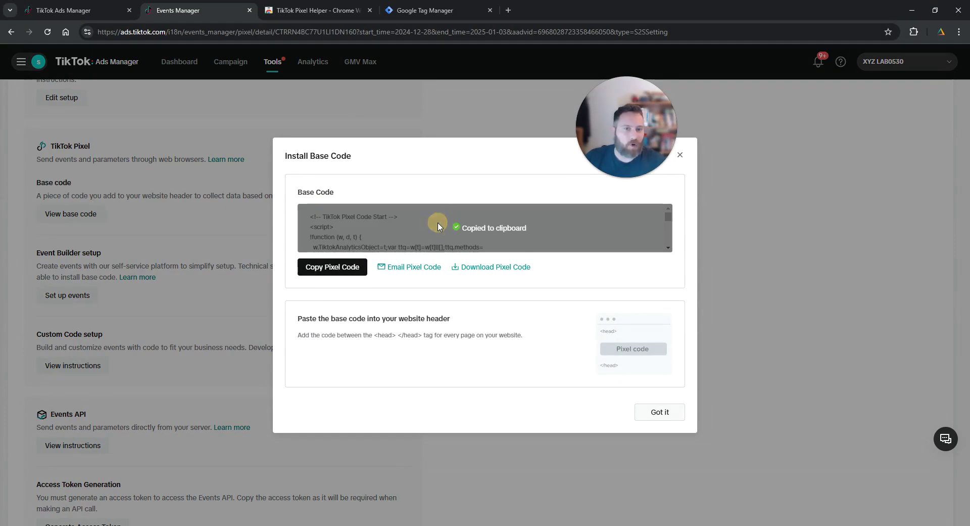